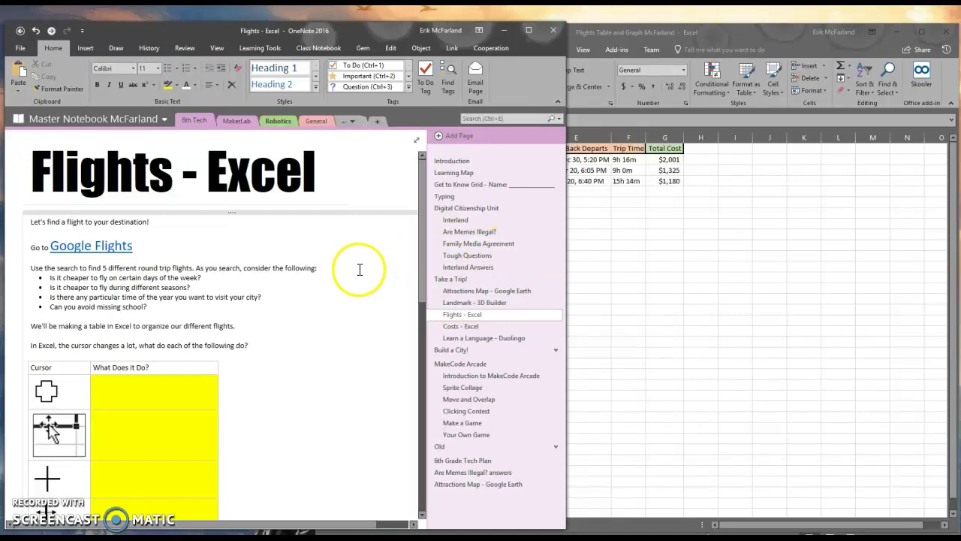
# Step: Review the table and bar graph instructions on the Flights - Excel page, and switch to the flights workbook in Excel
pyautogui.scroll(-8, 246, 372)
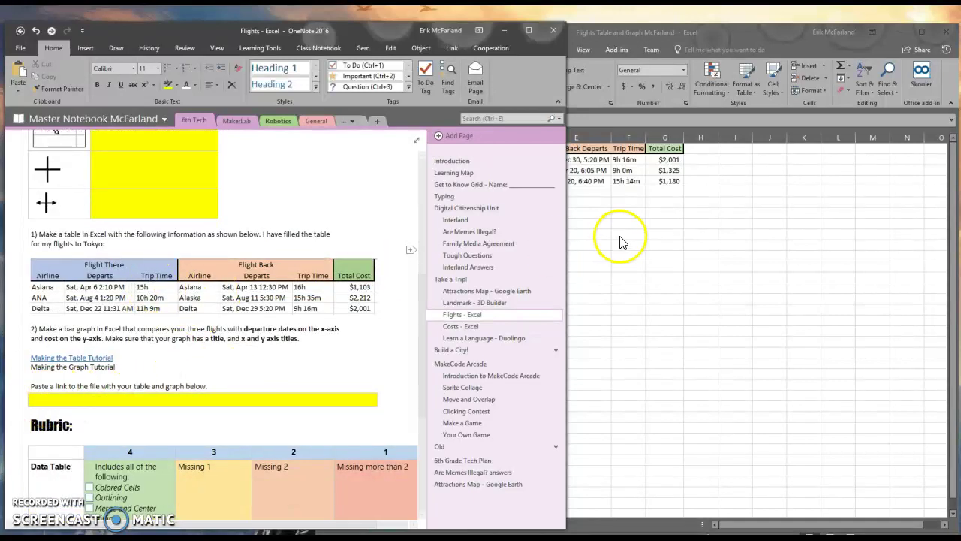
pyautogui.click(717, 31)
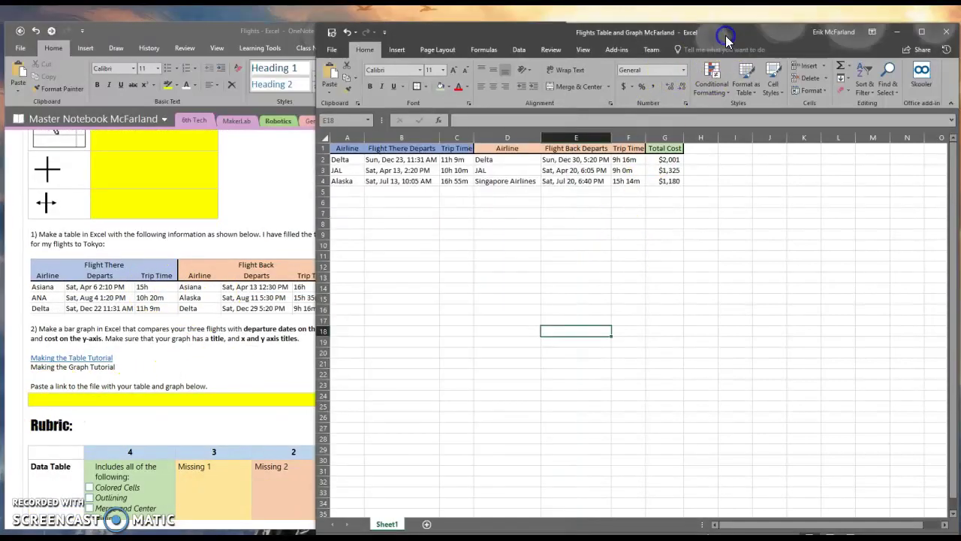
pyautogui.click(435, 204)
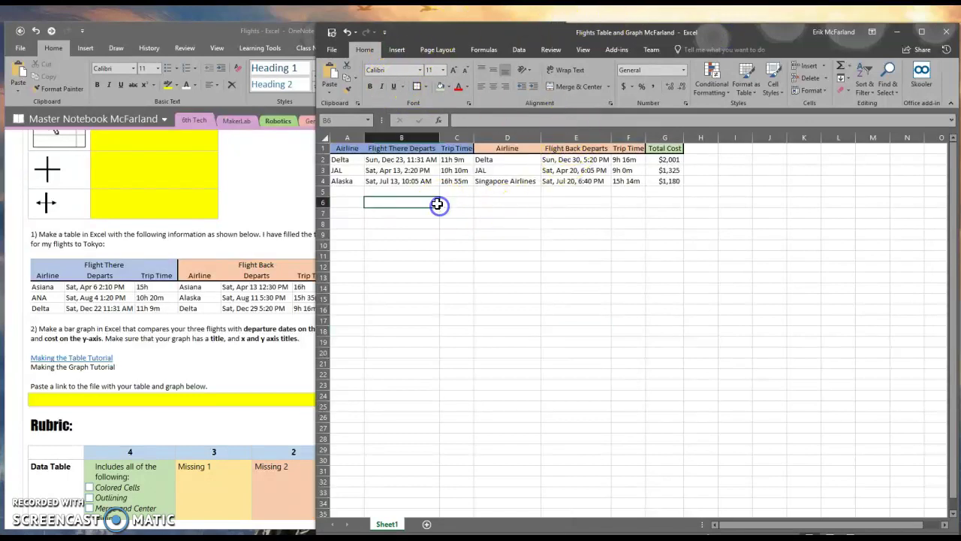
pyautogui.click(402, 192)
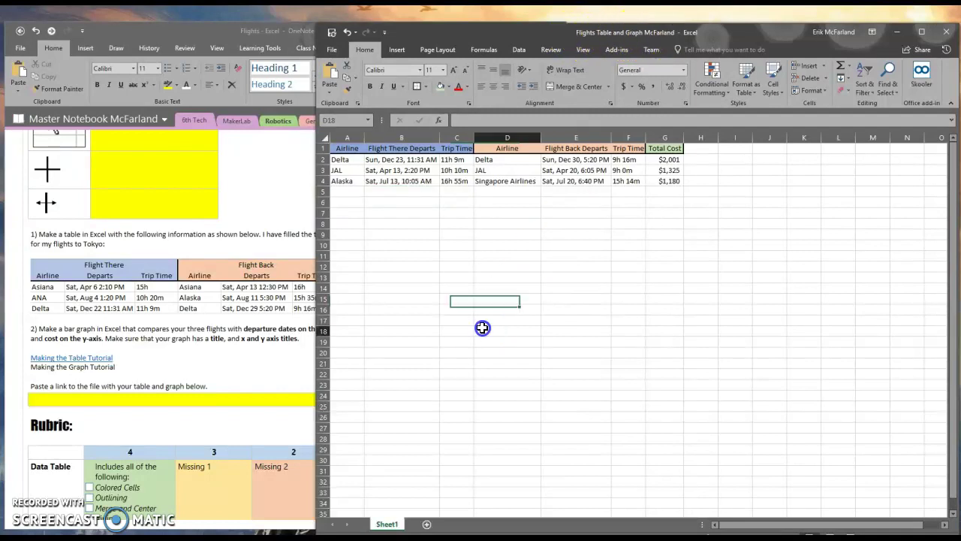
pyautogui.click(381, 195)
pyautogui.moveTo(342, 170); pyautogui.dragTo(406, 181)
pyautogui.click(408, 207)
pyautogui.click(392, 160)
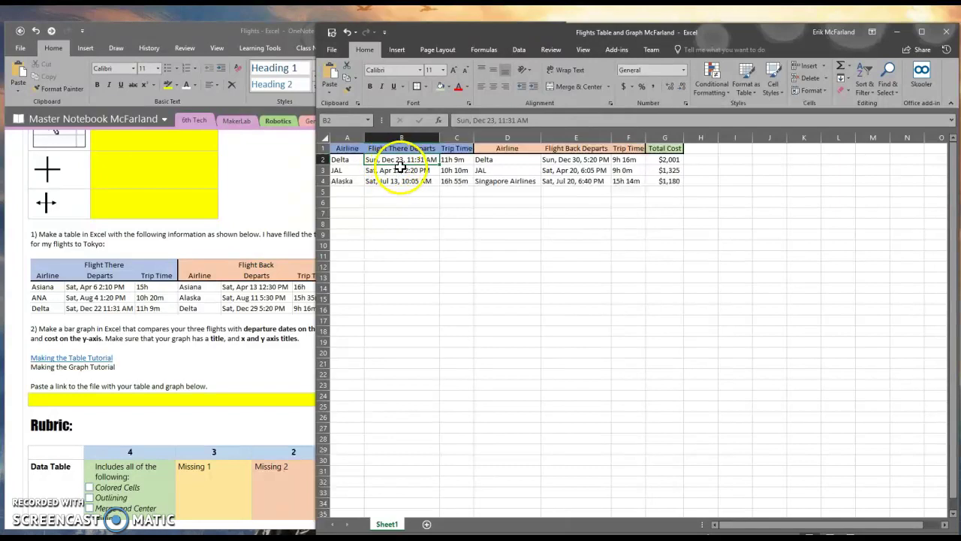
pyautogui.click(393, 170)
pyautogui.click(393, 181)
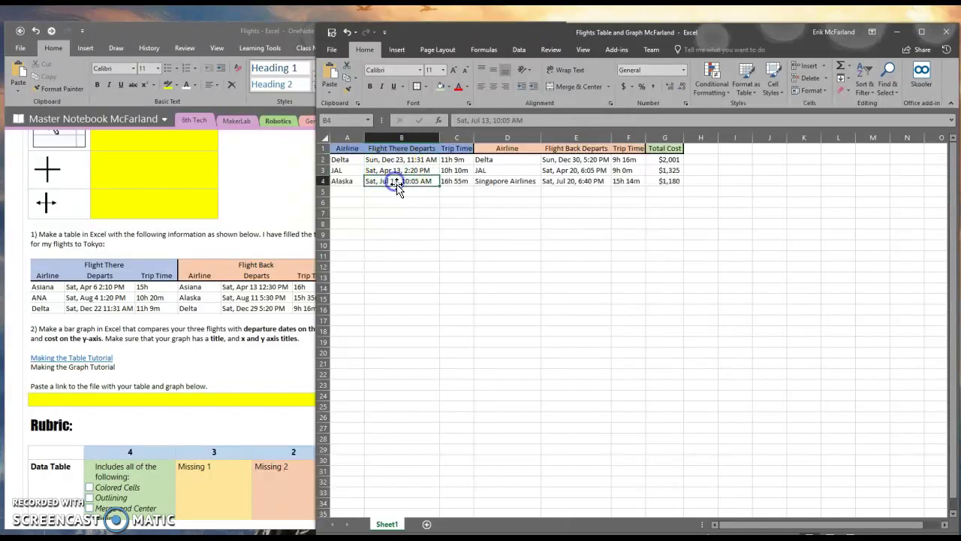
pyautogui.click(455, 202)
pyautogui.click(623, 239)
pyautogui.click(567, 246)
pyautogui.click(448, 256)
pyautogui.click(418, 235)
pyautogui.click(417, 224)
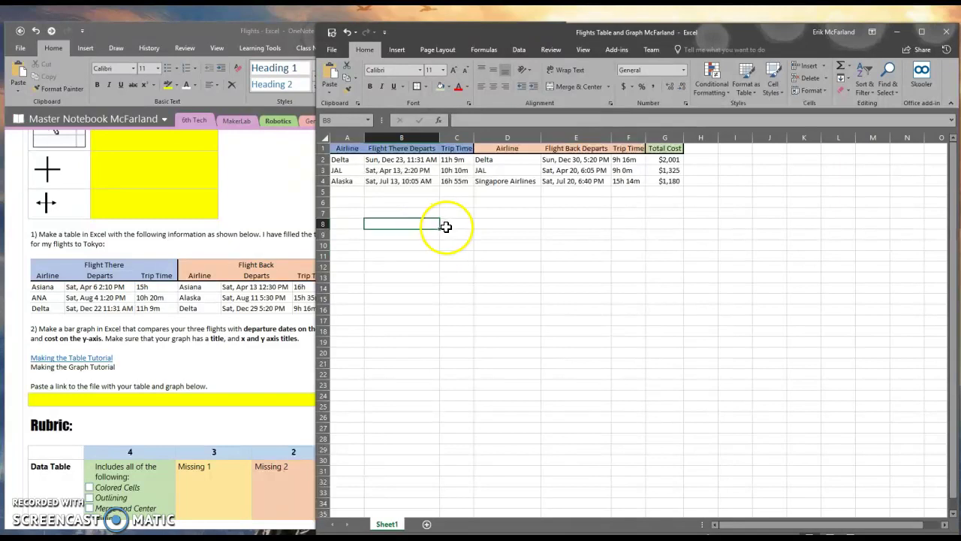
pyautogui.click(521, 234)
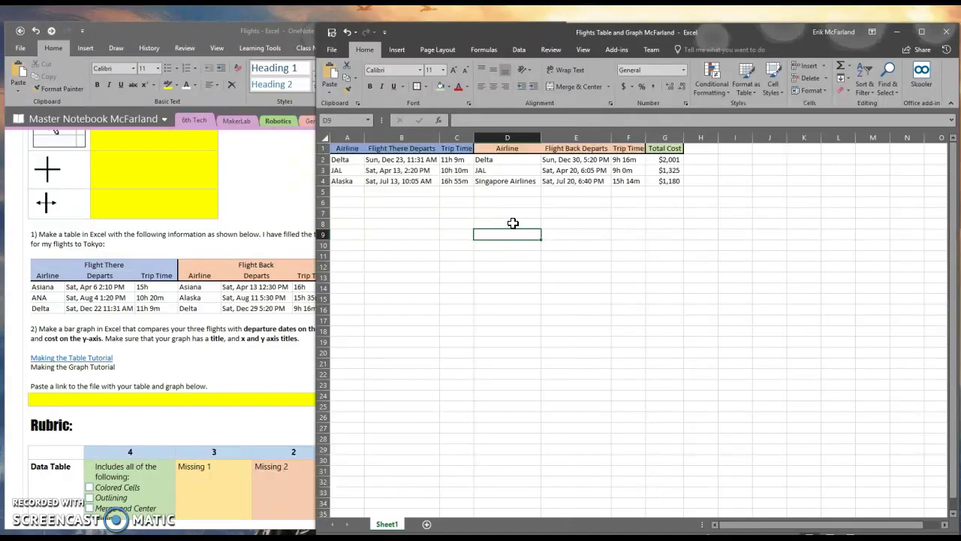
# Step: Insert a 2-D clustered column chart of the total costs in G2:G4 and place it beneath the flight table
pyautogui.click(655, 161)
pyautogui.moveTo(654, 165); pyautogui.dragTo(661, 179)
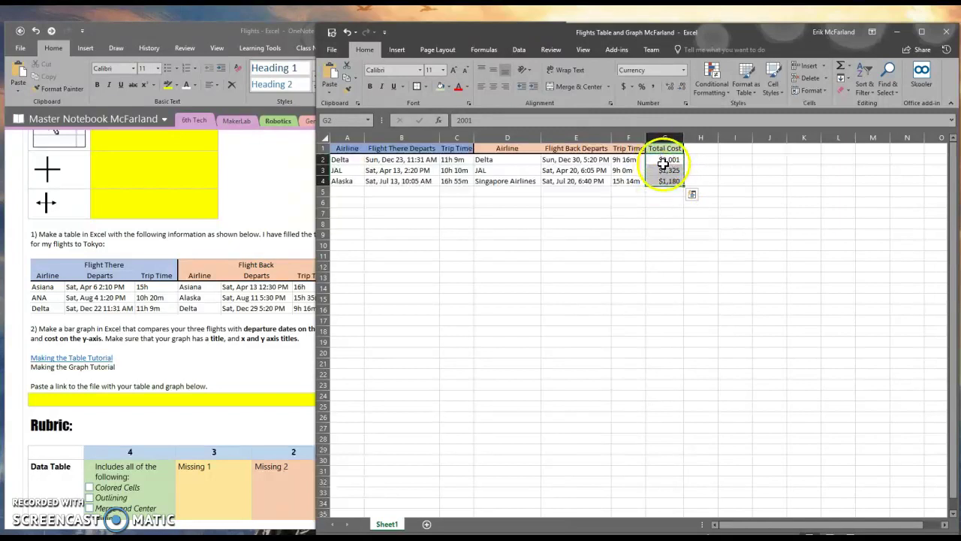
pyautogui.keyDown('shift'); pyautogui.click(663, 148); pyautogui.keyUp('shift')
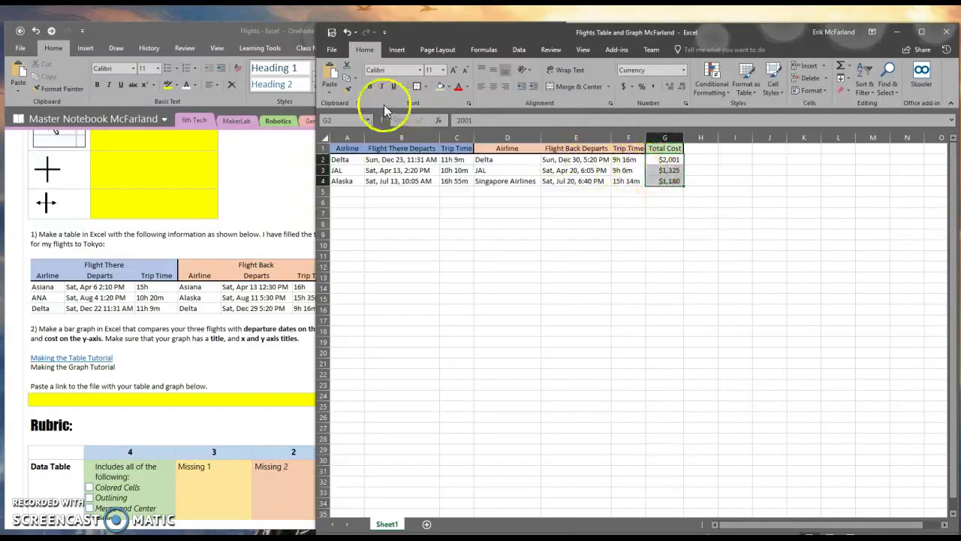
pyautogui.click(392, 48)
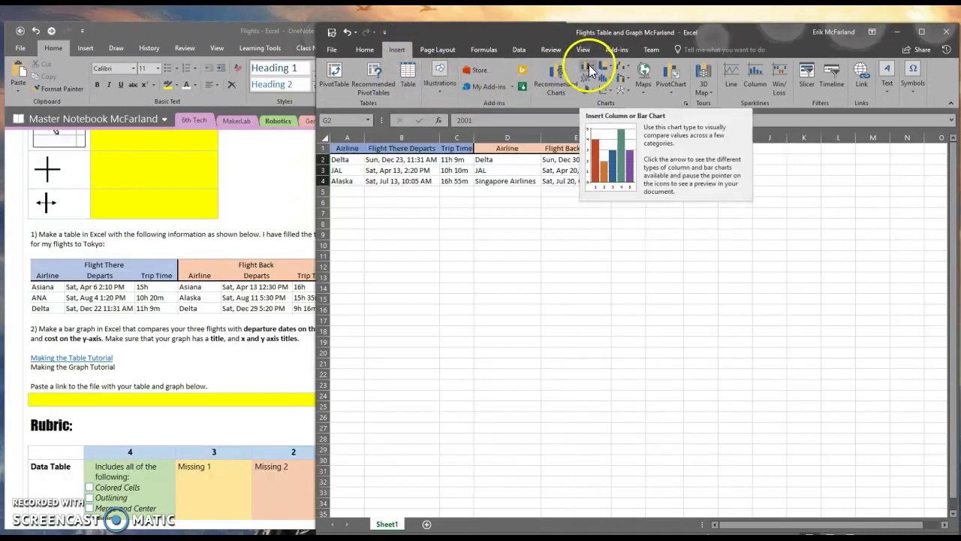
pyautogui.click(593, 68)
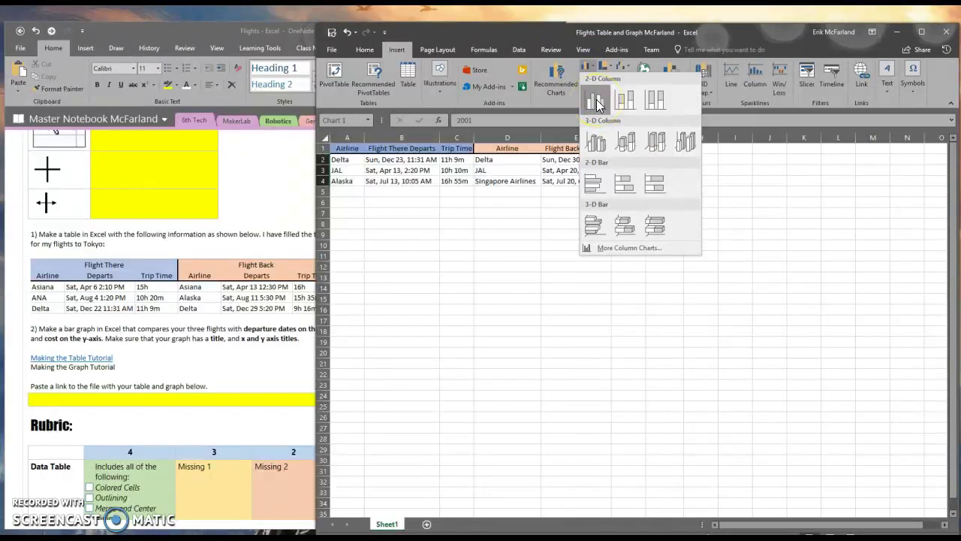
pyautogui.click(597, 99)
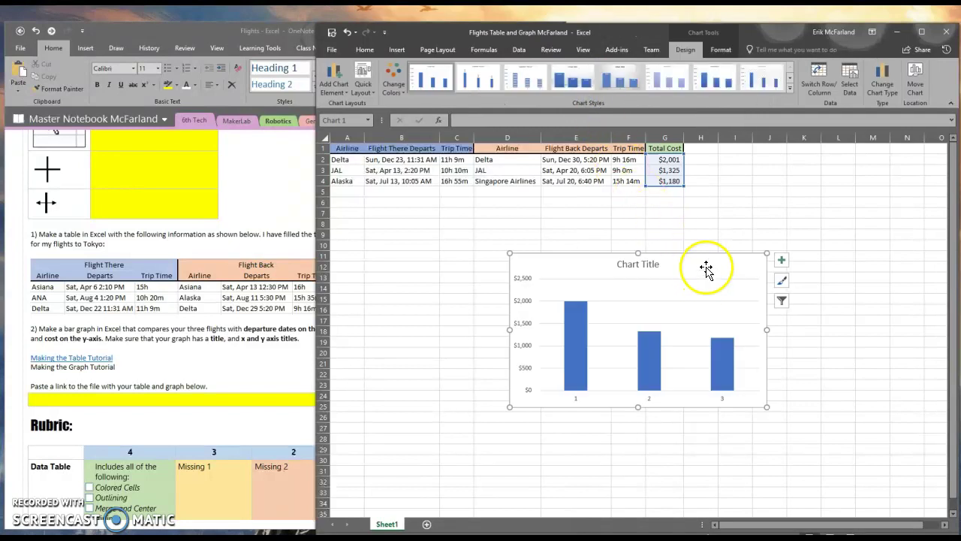
pyautogui.moveTo(706, 269); pyautogui.dragTo(626, 245)
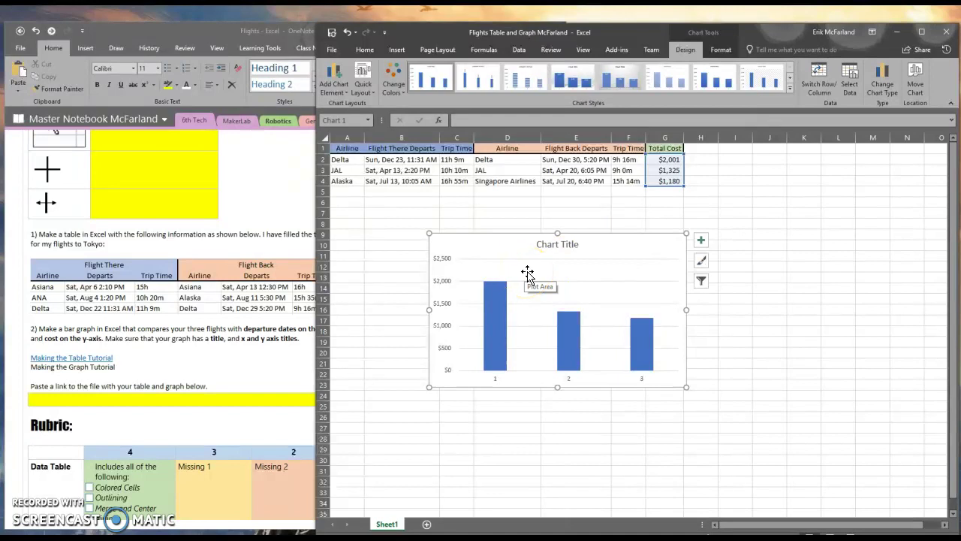
# Step: Change the chart title to "Flights to Tokyo"
pyautogui.click(549, 245)
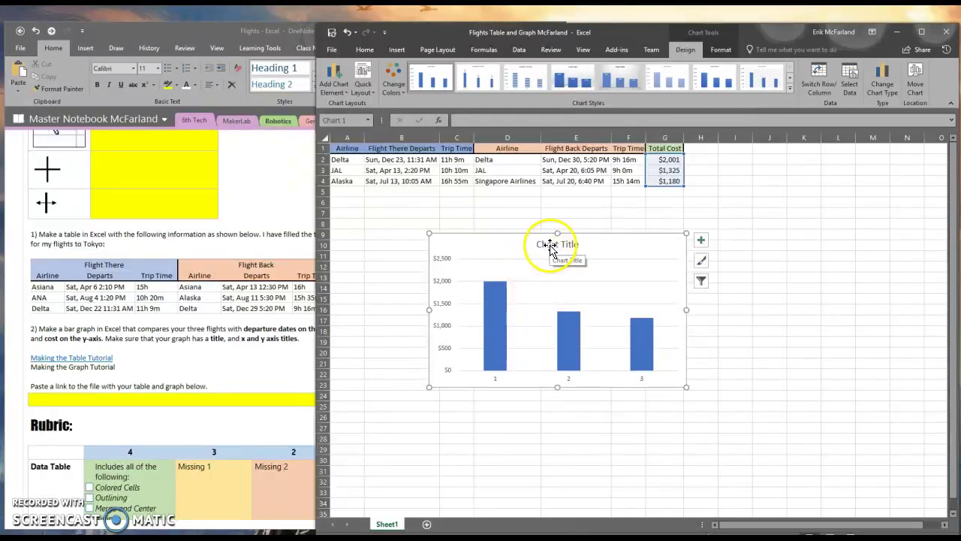
pyautogui.click(555, 245)
pyautogui.moveTo(578, 245); pyautogui.dragTo(535, 245)
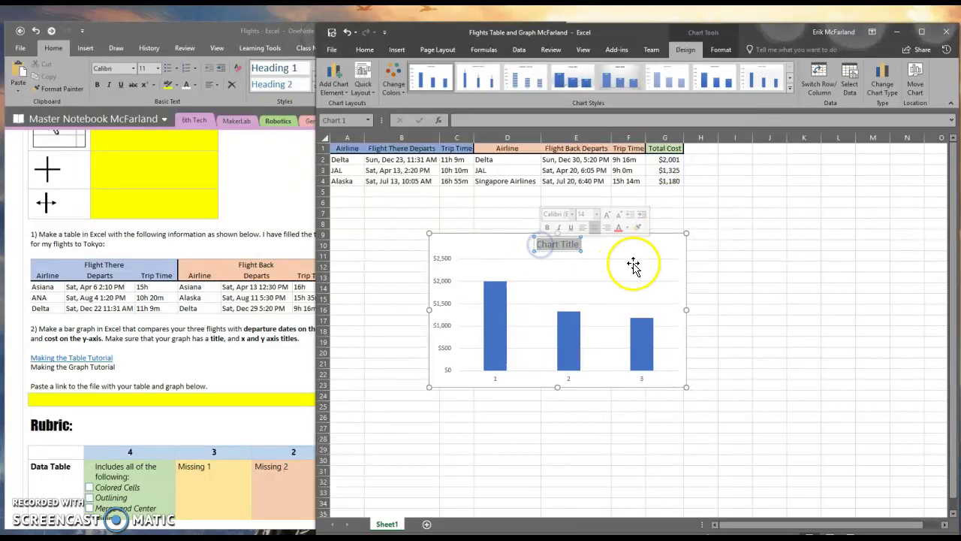
pyautogui.write('Flights to')
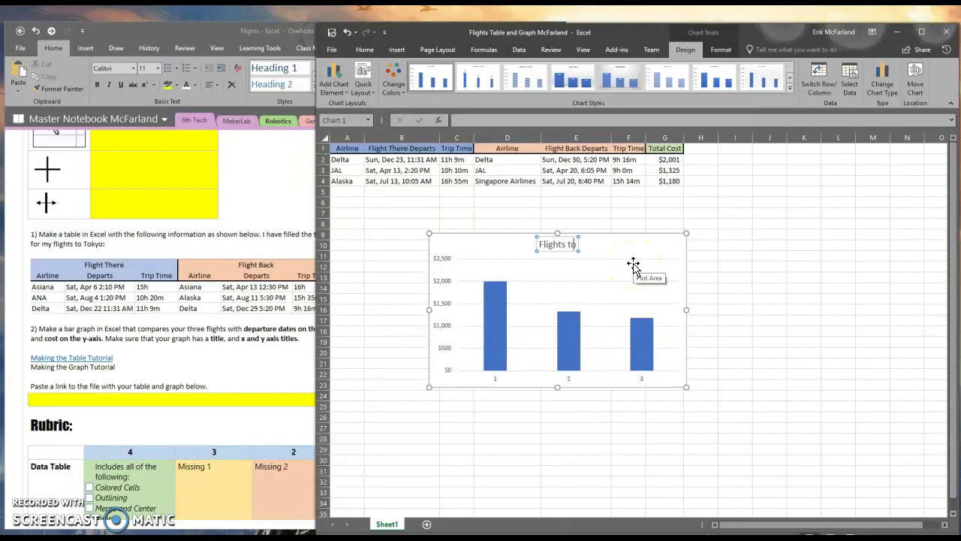
pyautogui.write(' Tokyo')
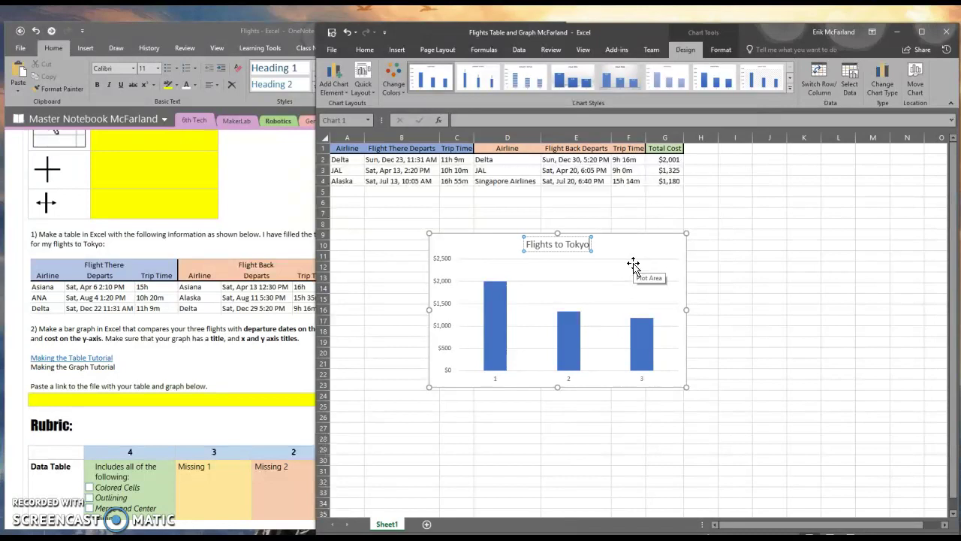
pyautogui.click(563, 244)
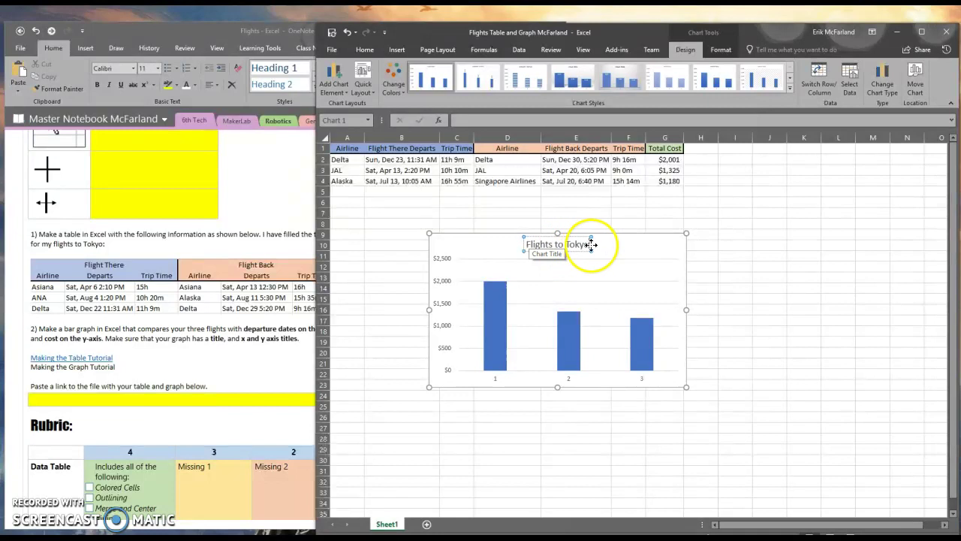
pyautogui.click(605, 245)
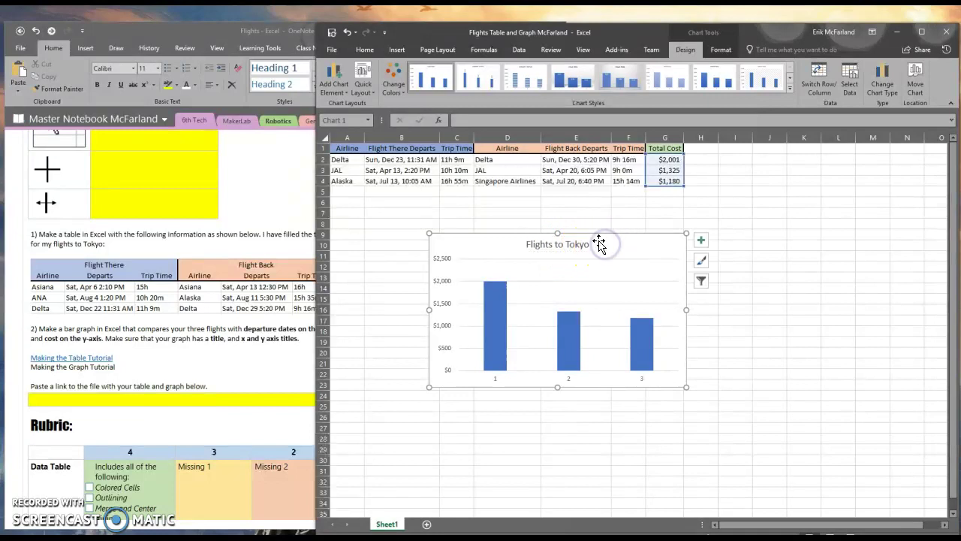
pyautogui.click(593, 242)
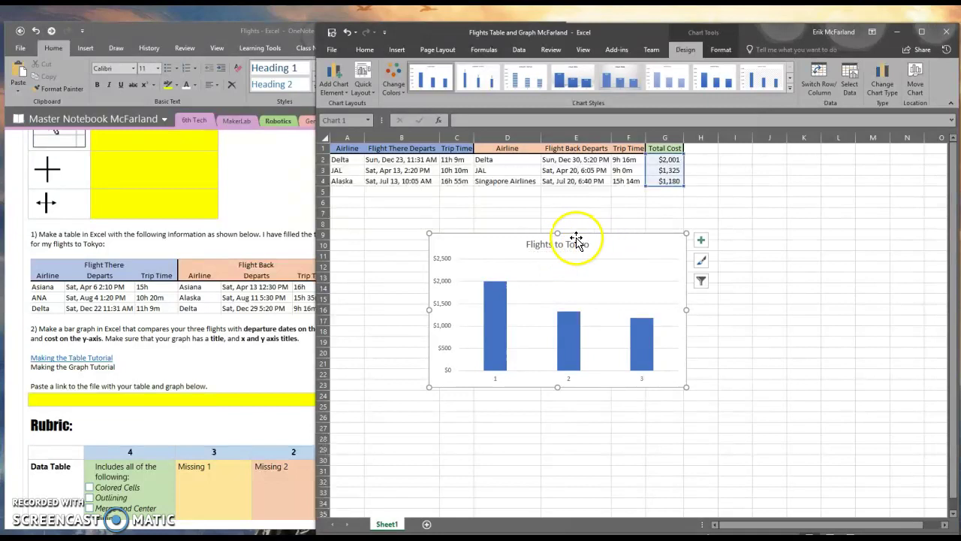
# Step: Set the chart's horizontal axis labels to the outbound departure dates in B2:B4 through Select Data
pyautogui.rightClick(519, 359)
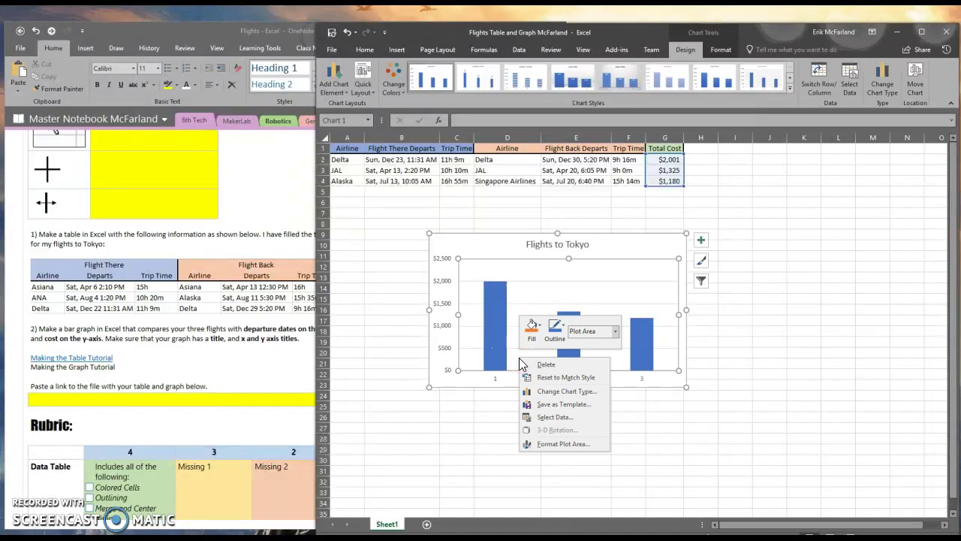
pyautogui.click(539, 414)
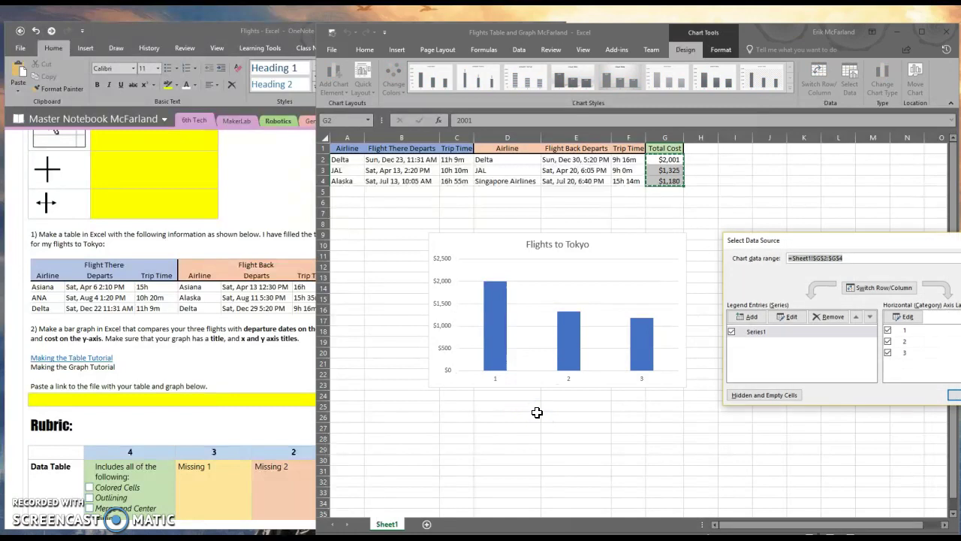
pyautogui.moveTo(819, 241); pyautogui.dragTo(564, 269)
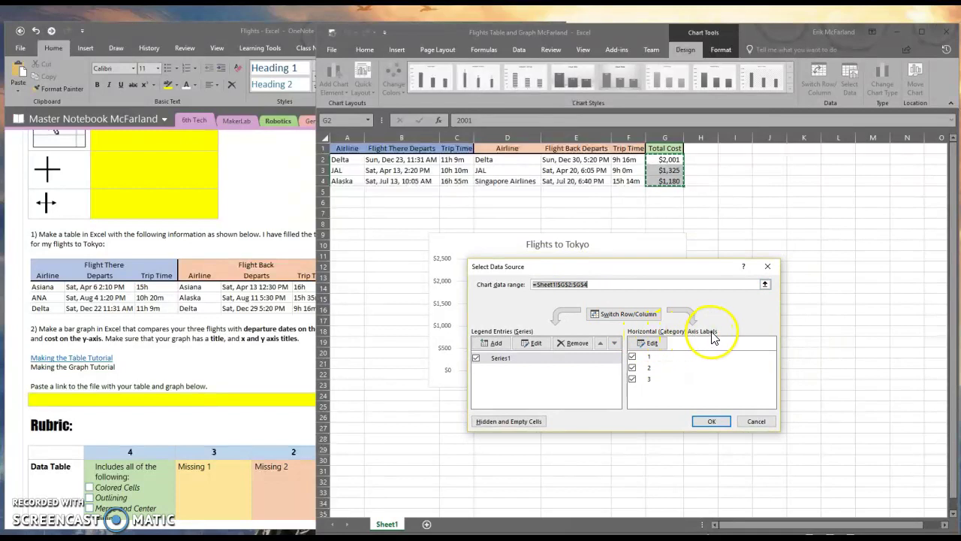
pyautogui.click(651, 345)
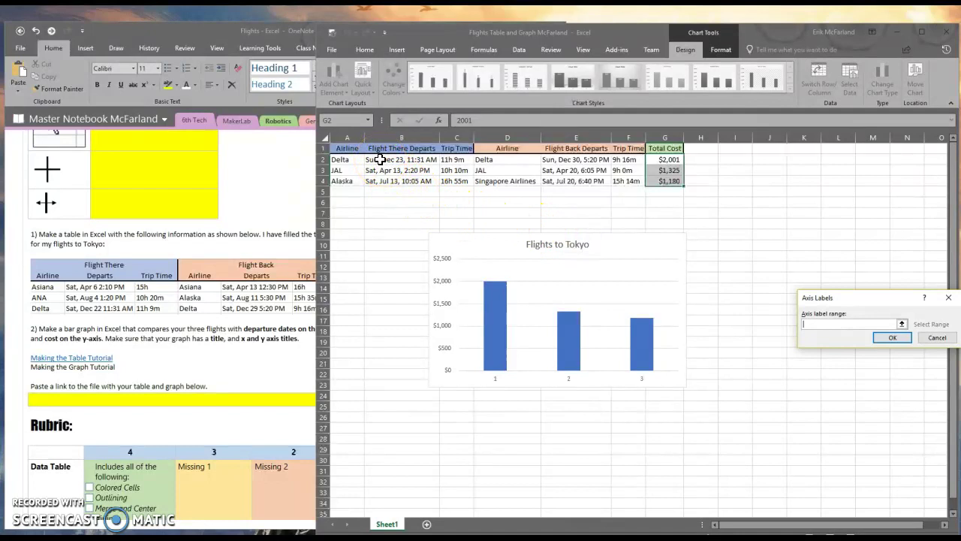
pyautogui.moveTo(381, 160); pyautogui.dragTo(383, 182)
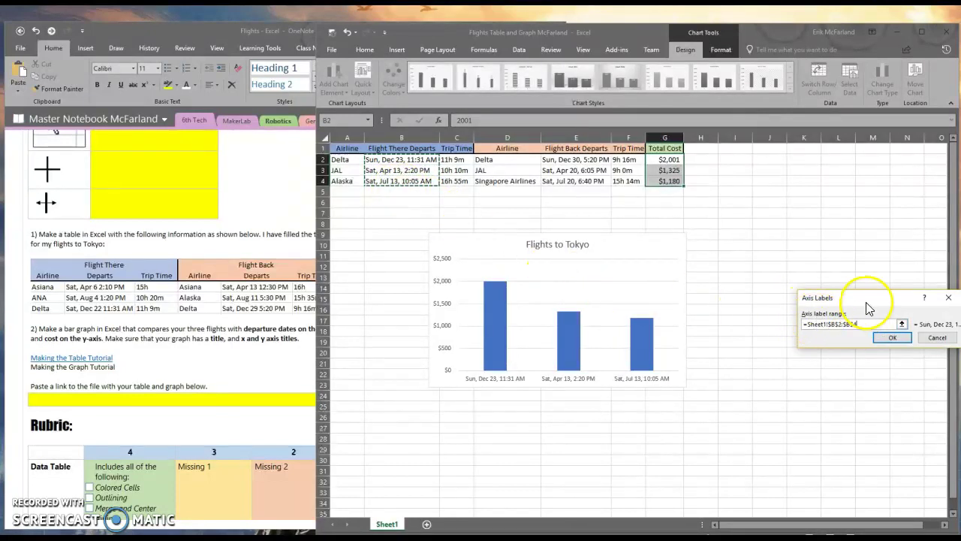
pyautogui.moveTo(876, 304); pyautogui.dragTo(795, 290)
pyautogui.click(811, 322)
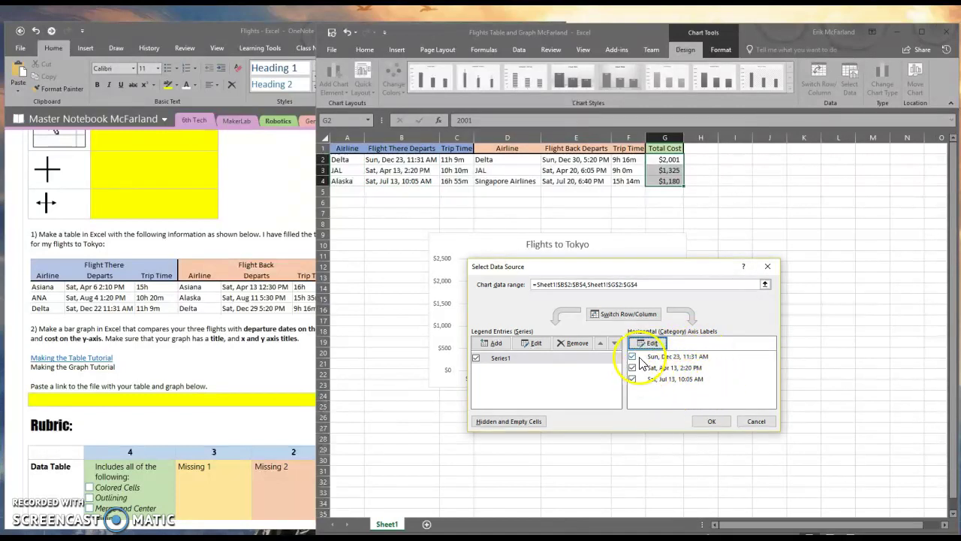
pyautogui.click(713, 423)
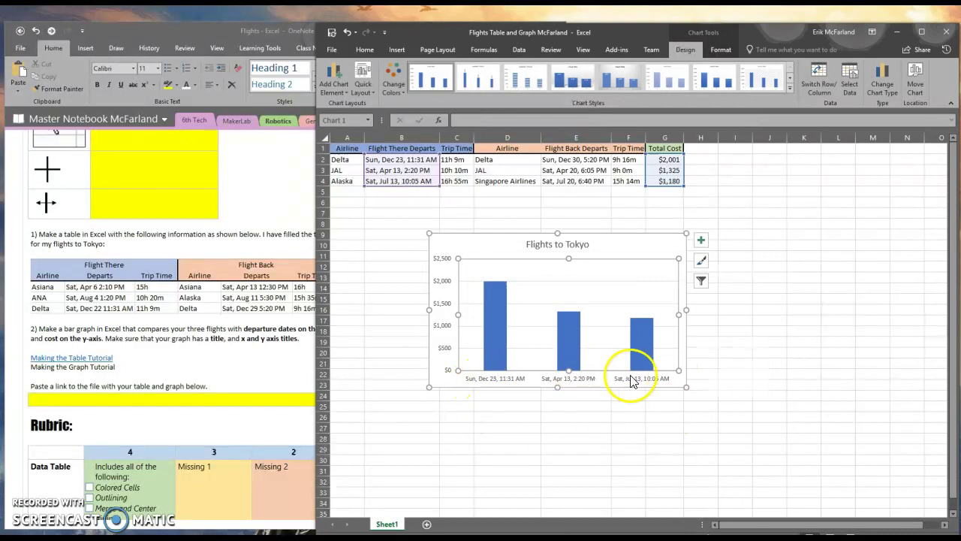
pyautogui.click(632, 411)
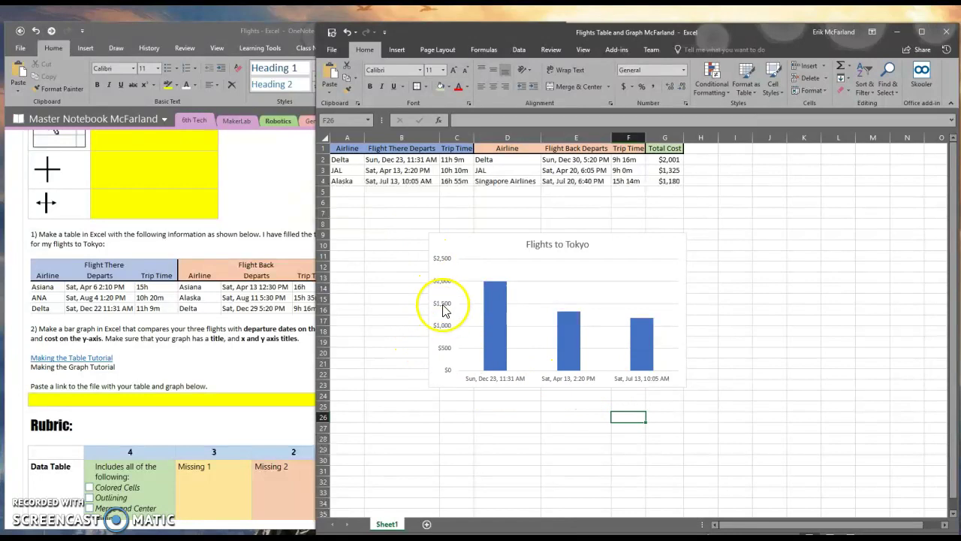
# Step: Add axis titles to the flights chart
pyautogui.click(659, 254)
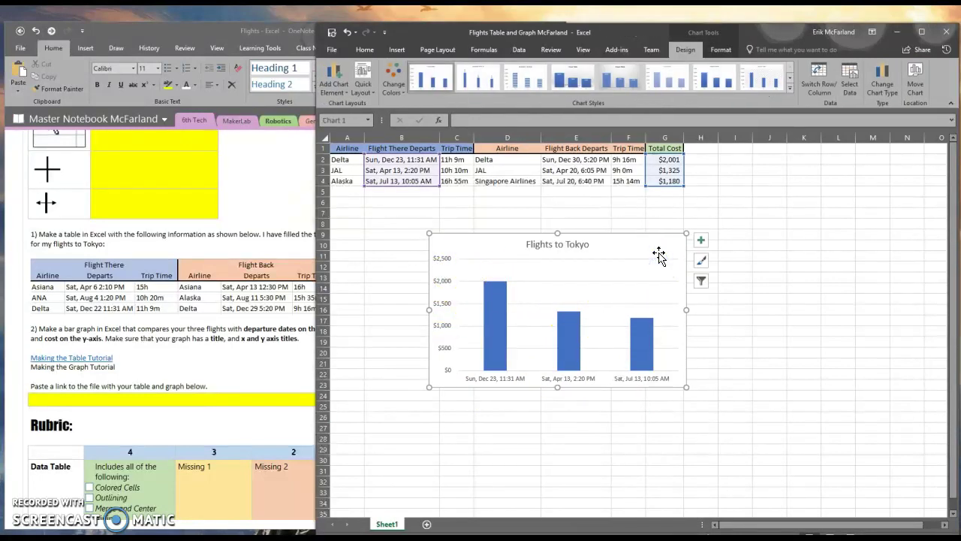
pyautogui.click(700, 242)
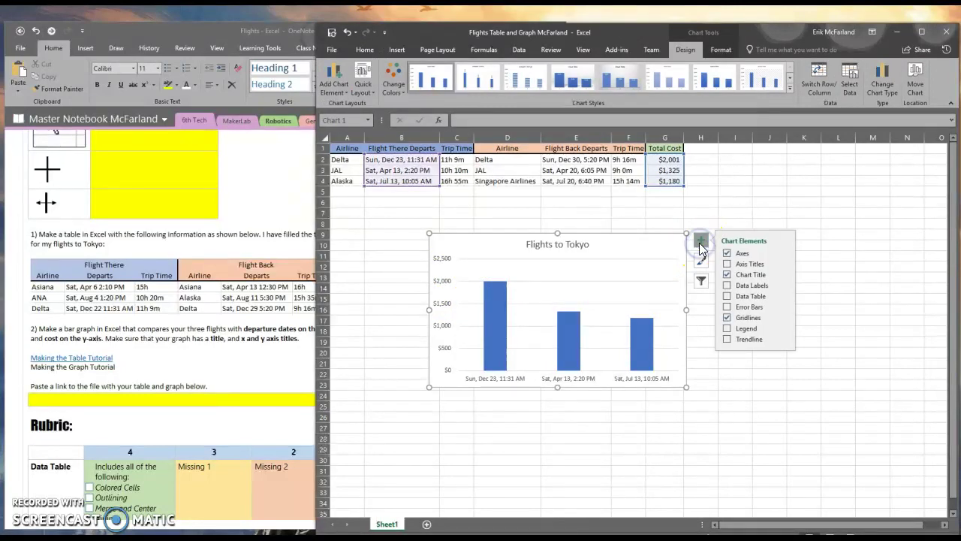
pyautogui.click(727, 264)
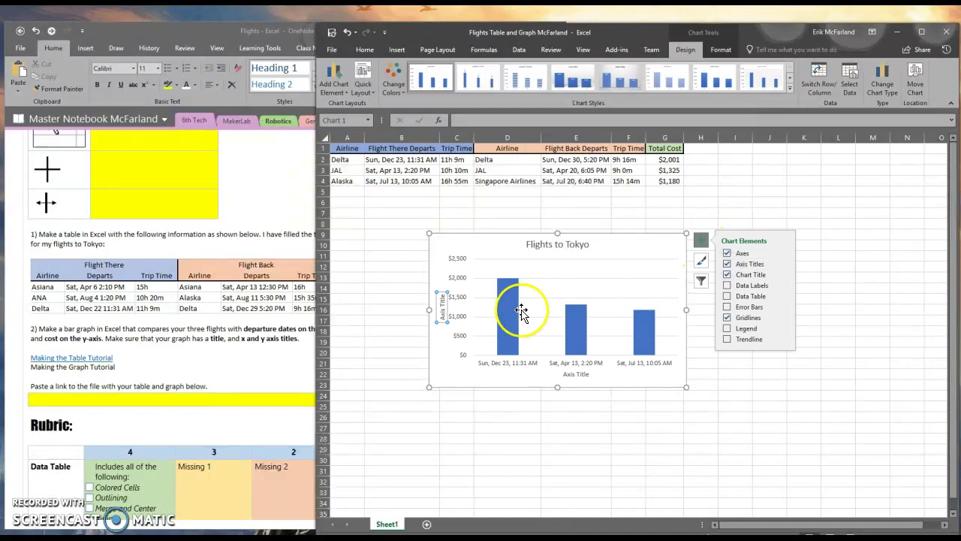
# Step: Set the chart's horizontal axis title to "Departure Date" and the vertical axis title to "Cost"
pyautogui.click(576, 373)
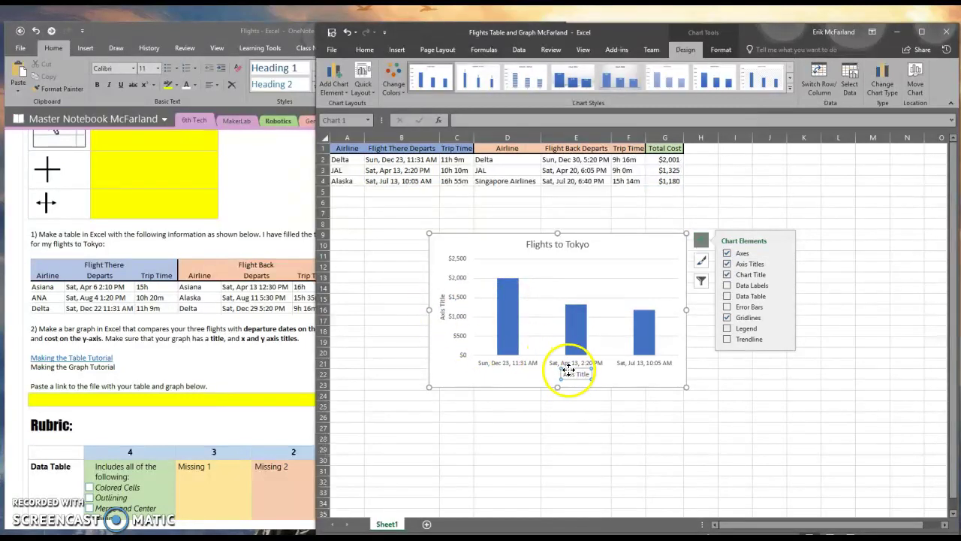
pyautogui.click(570, 374)
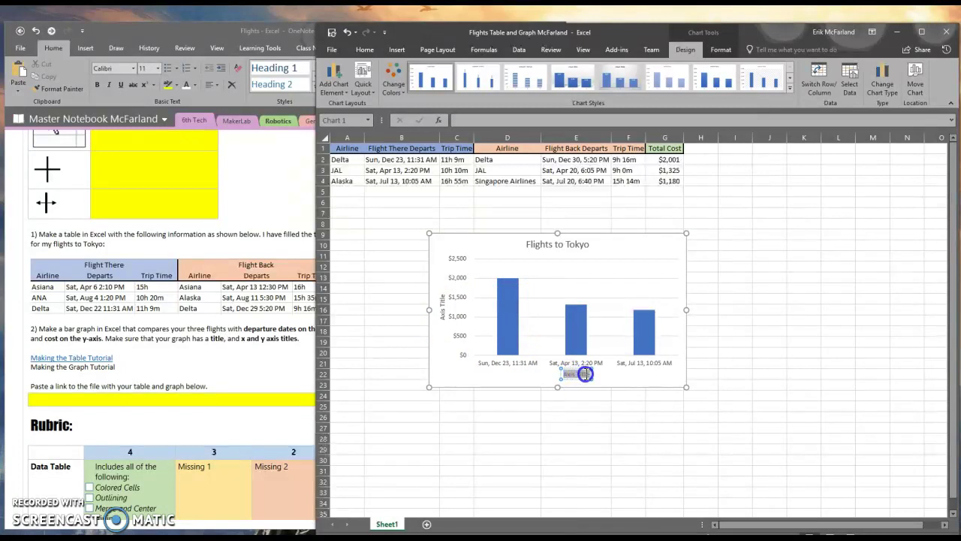
pyautogui.moveTo(585, 373); pyautogui.dragTo(586, 373)
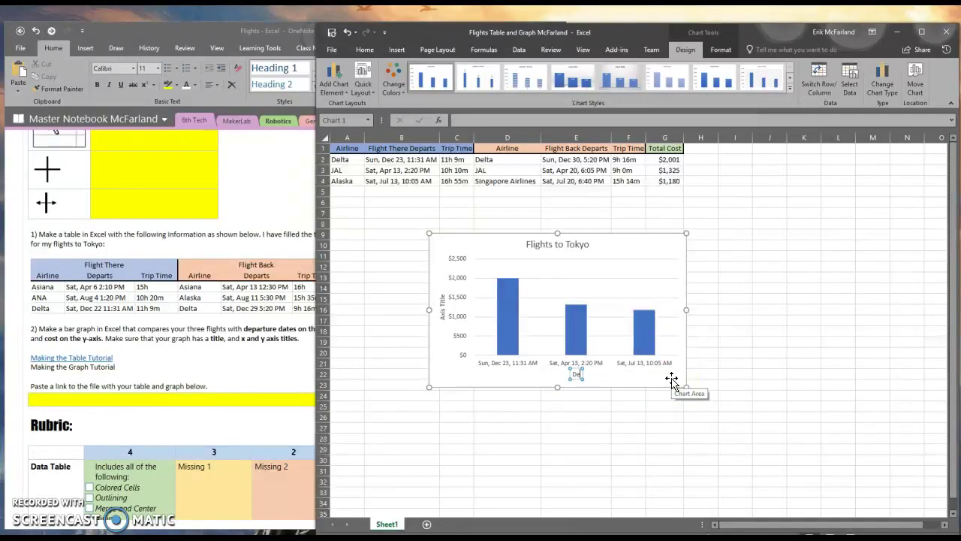
pyautogui.write('Departure Date')
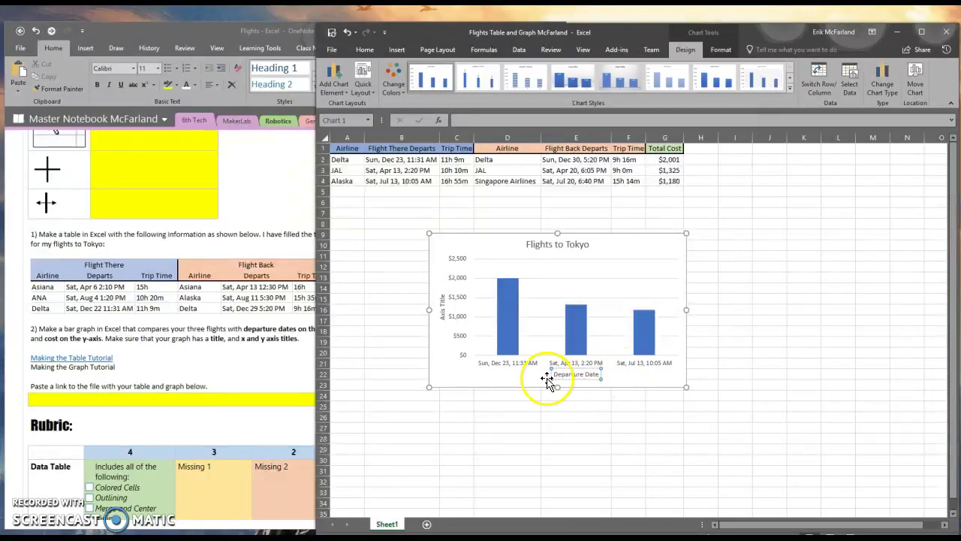
pyautogui.click(563, 375)
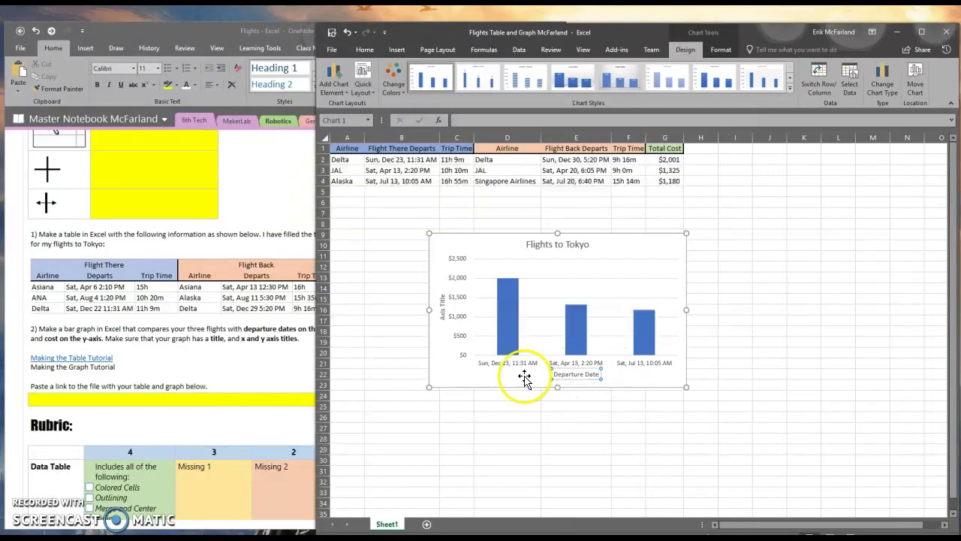
pyautogui.click(537, 380)
pyautogui.click(441, 297)
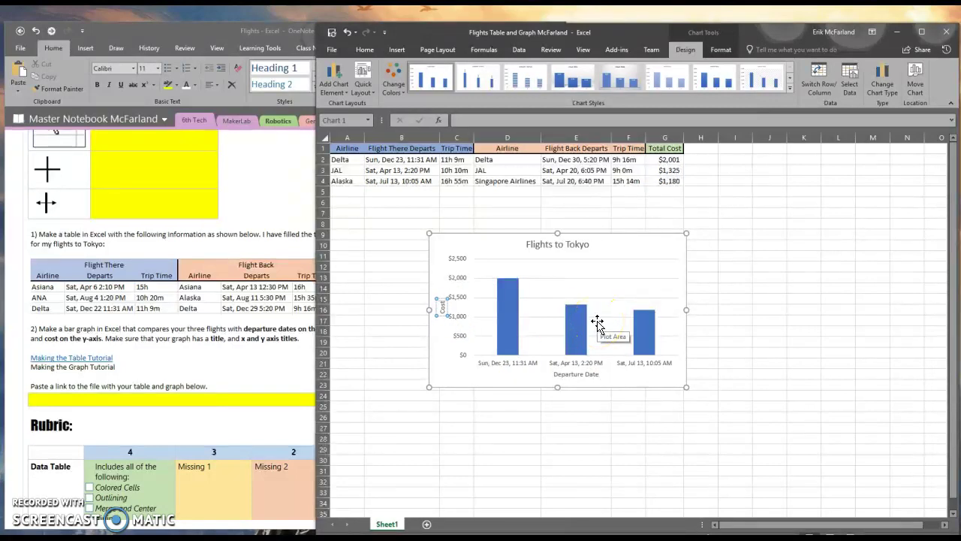
pyautogui.click(576, 405)
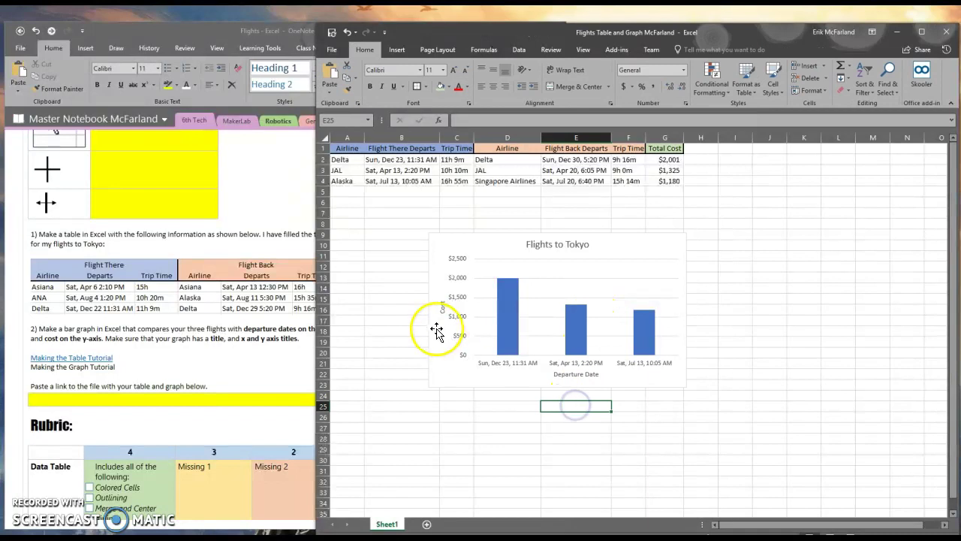
# Step: Move the flights chart up and to the left, closer to the flight table
pyautogui.click(449, 350)
pyautogui.moveTo(448, 350); pyautogui.dragTo(390, 316)
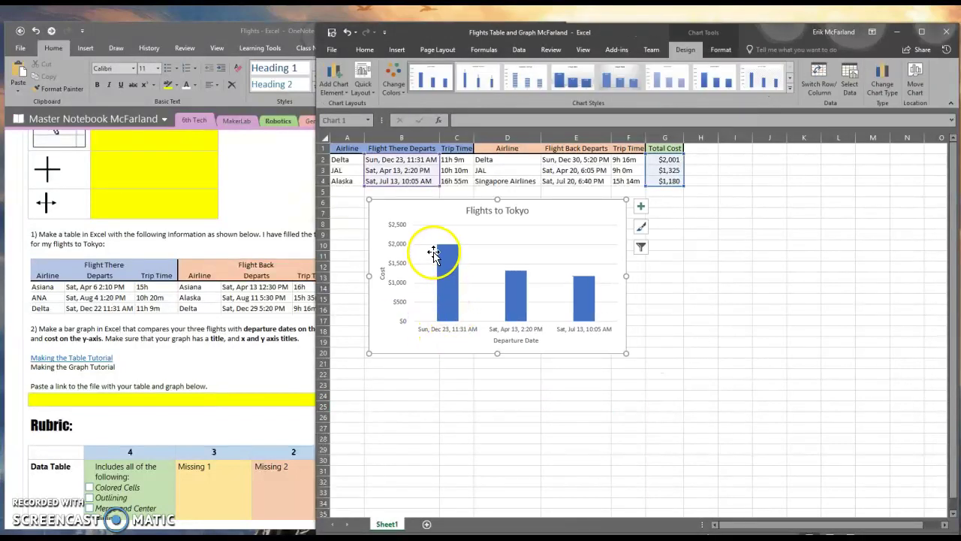
# Step: Change the fill of the chart's bars to the orange theme color
pyautogui.moveTo(449, 289)
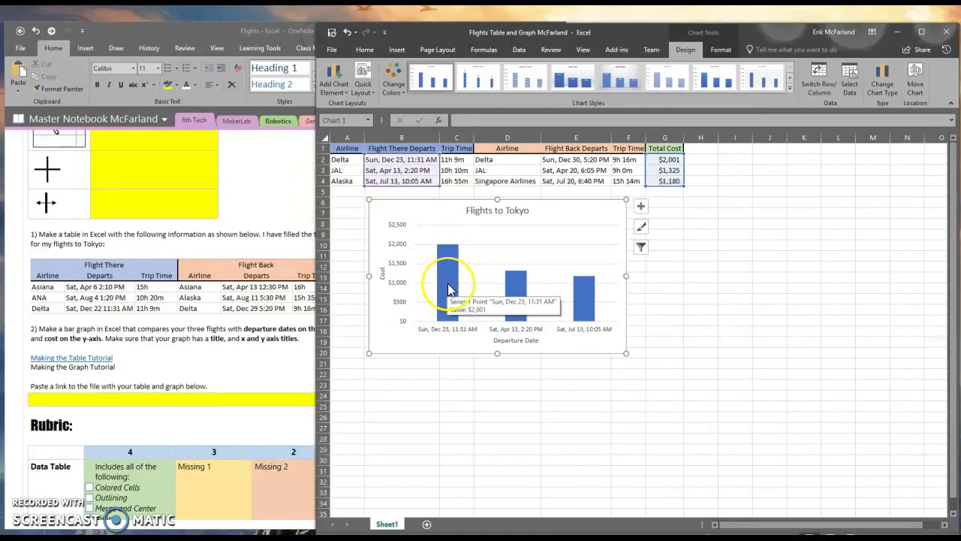
pyautogui.moveTo(594, 284)
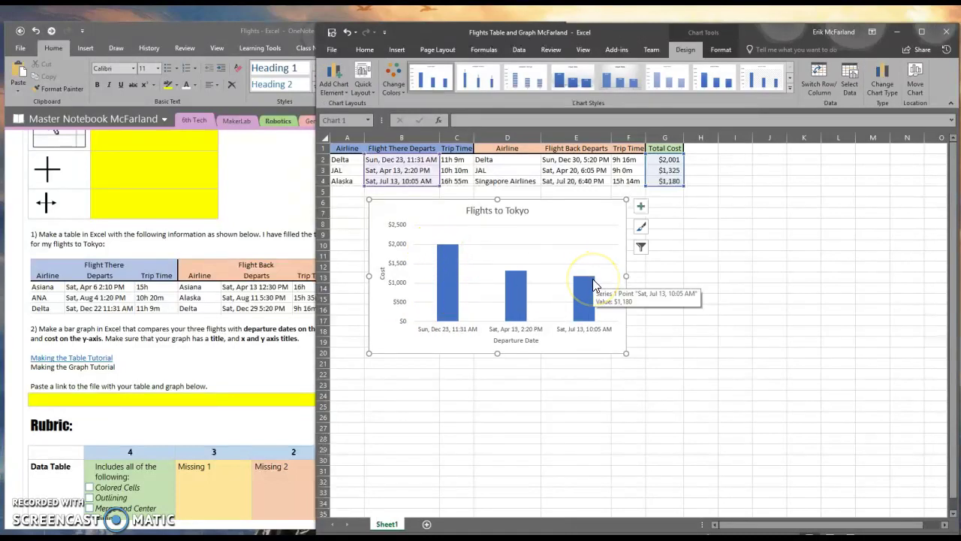
pyautogui.rightClick(449, 275)
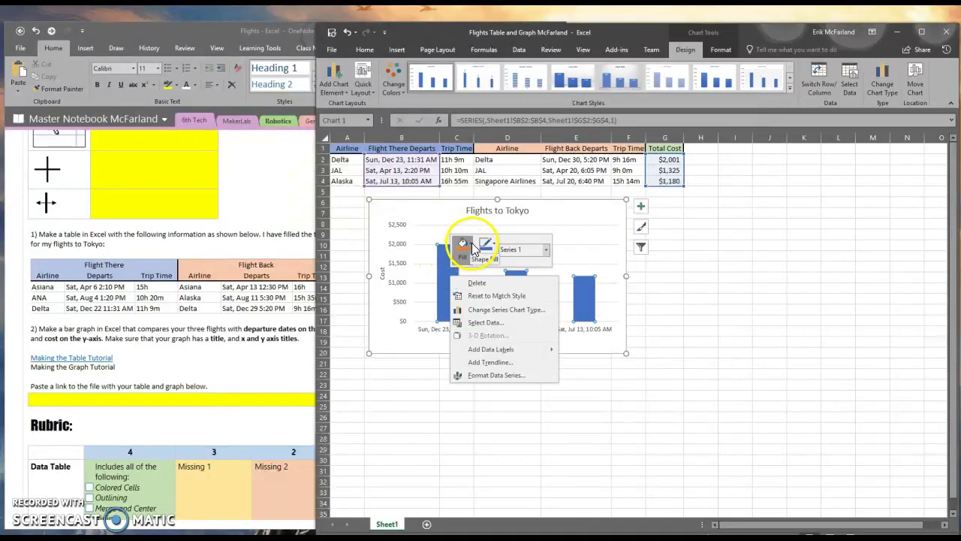
pyautogui.click(469, 249)
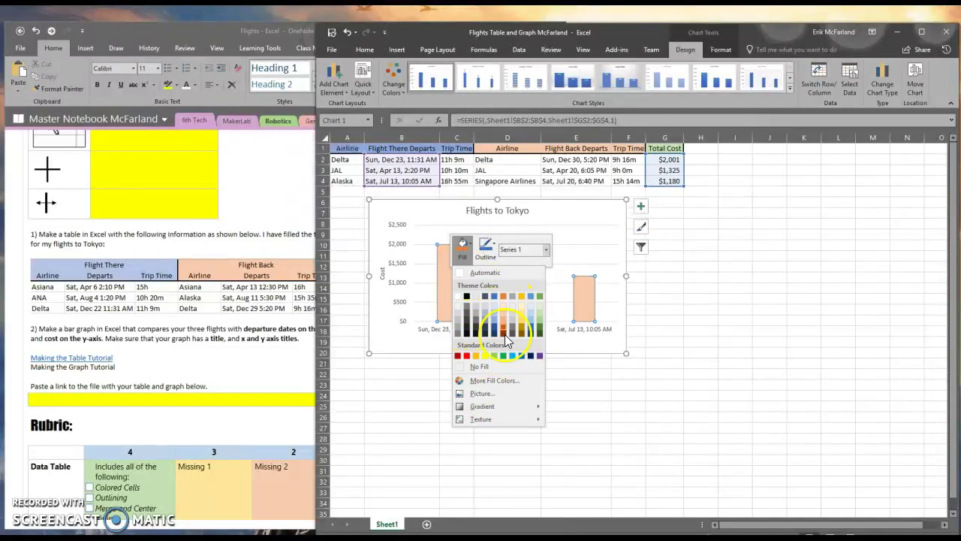
pyautogui.moveTo(499, 404)
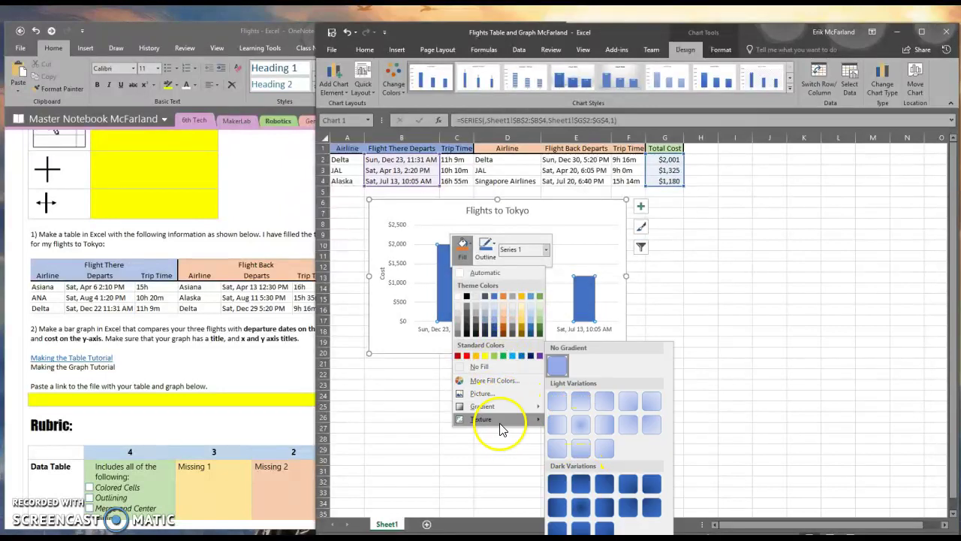
pyautogui.moveTo(501, 425)
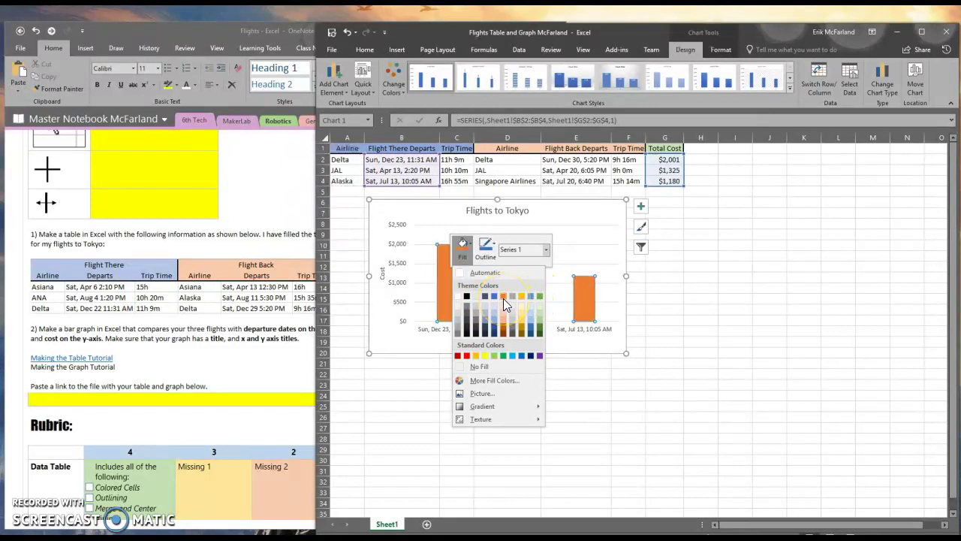
pyautogui.click(504, 298)
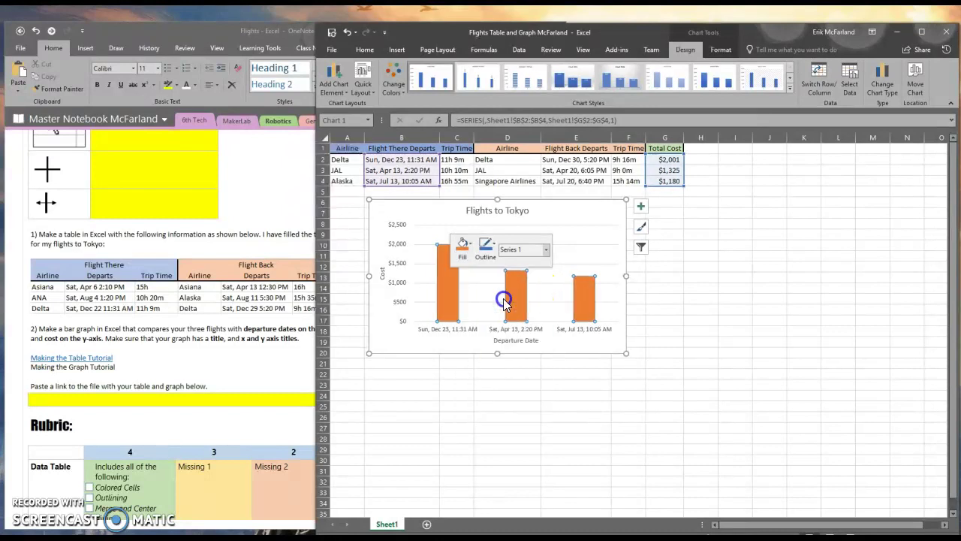
# Step: Apply the Linear Right gradient from the dark variations to the chart's orange bars
pyautogui.click(471, 248)
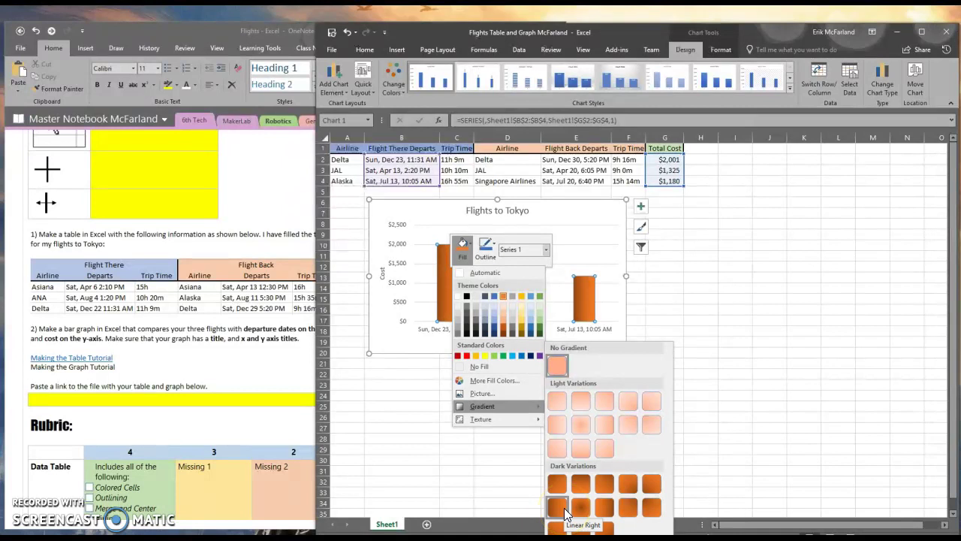
pyautogui.click(565, 511)
pyautogui.click(493, 383)
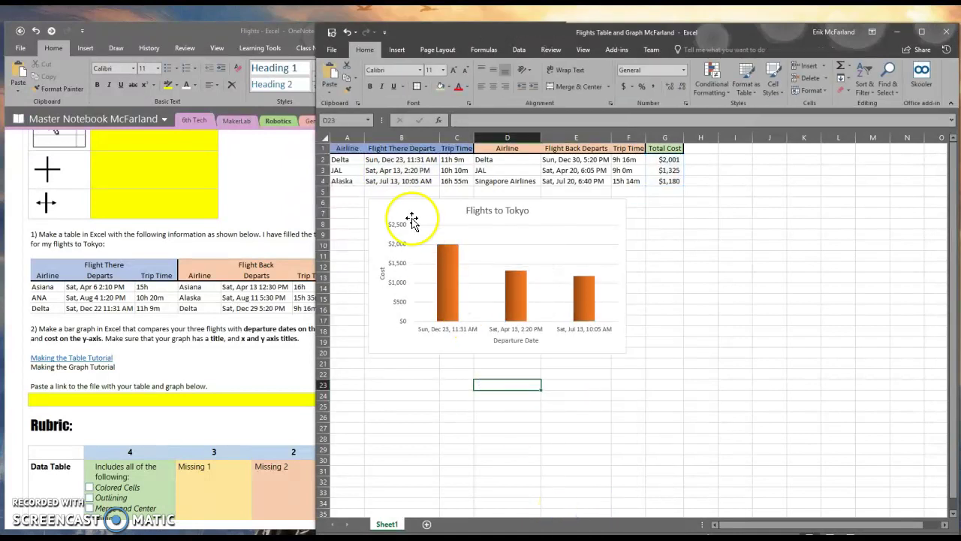
# Step: Place the chart directly under the flight table, starting at column A in row 5
pyautogui.moveTo(559, 211)
pyautogui.mouseDown()
pyautogui.moveTo(536, 201)
pyautogui.moveTo(546, 205)
pyautogui.mouseUp()
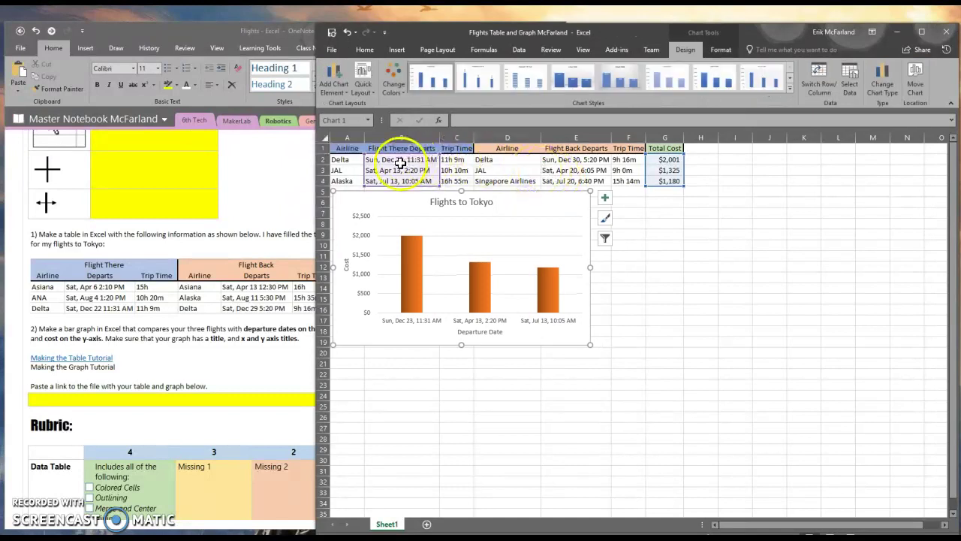
pyautogui.click(647, 308)
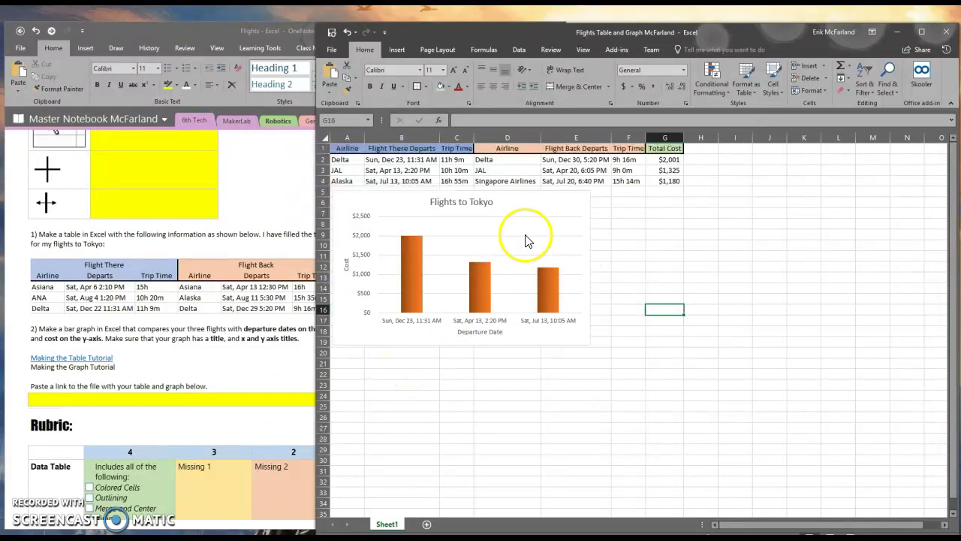
# Step: Create a sharing link to the workbook for anyone, with editing not allowed, and copy it
pyautogui.click(914, 50)
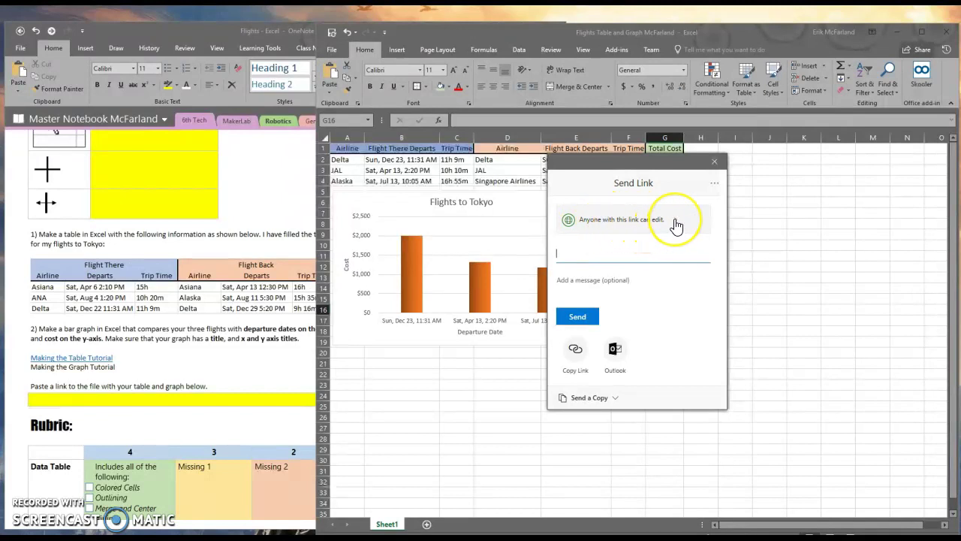
pyautogui.click(676, 224)
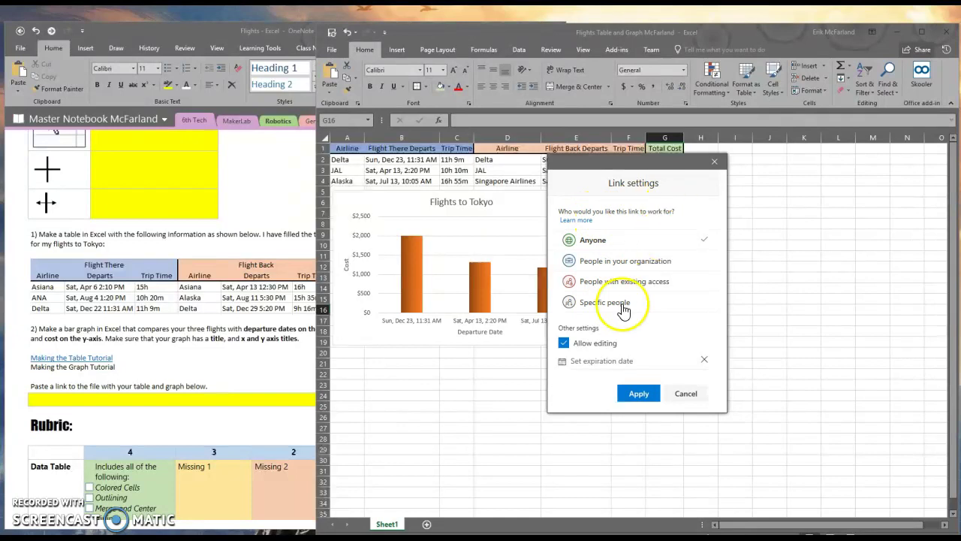
pyautogui.click(564, 343)
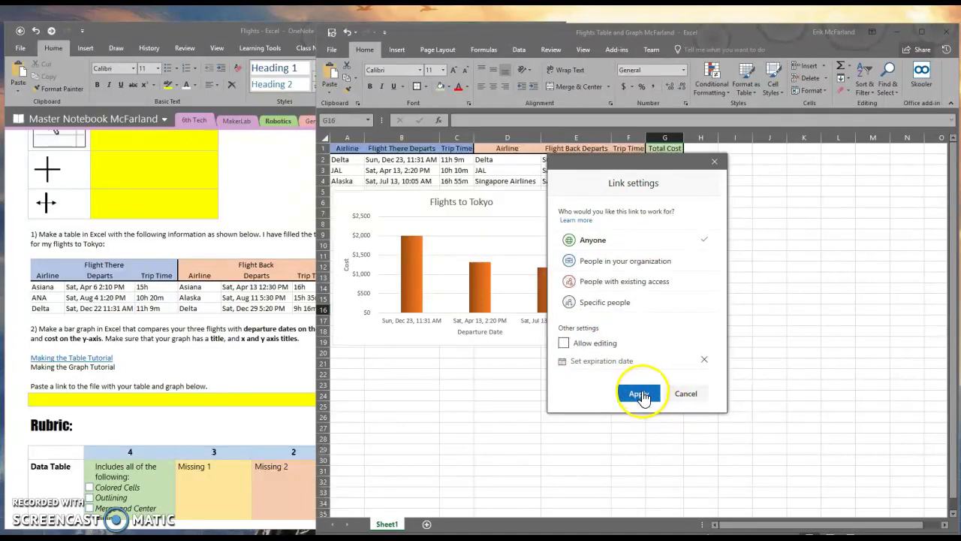
pyautogui.click(639, 393)
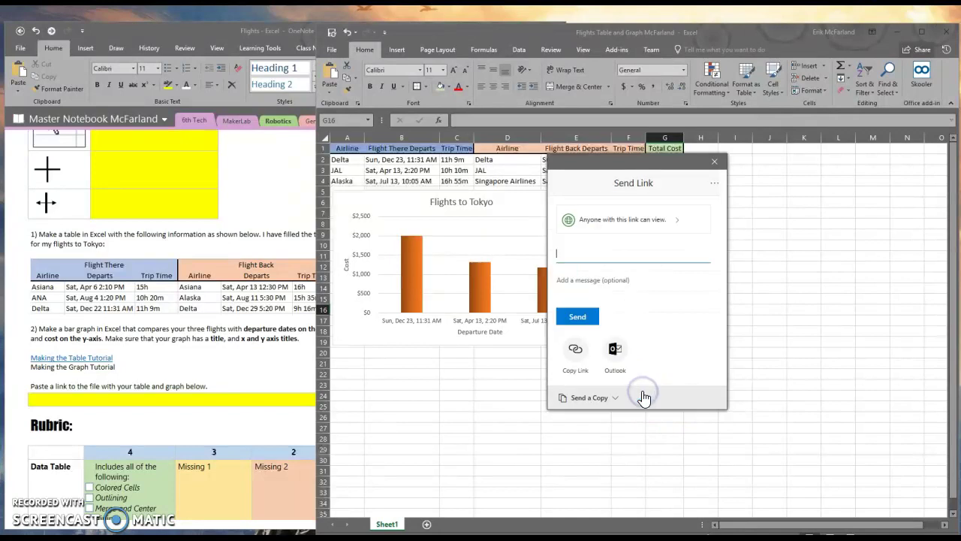
pyautogui.click(575, 353)
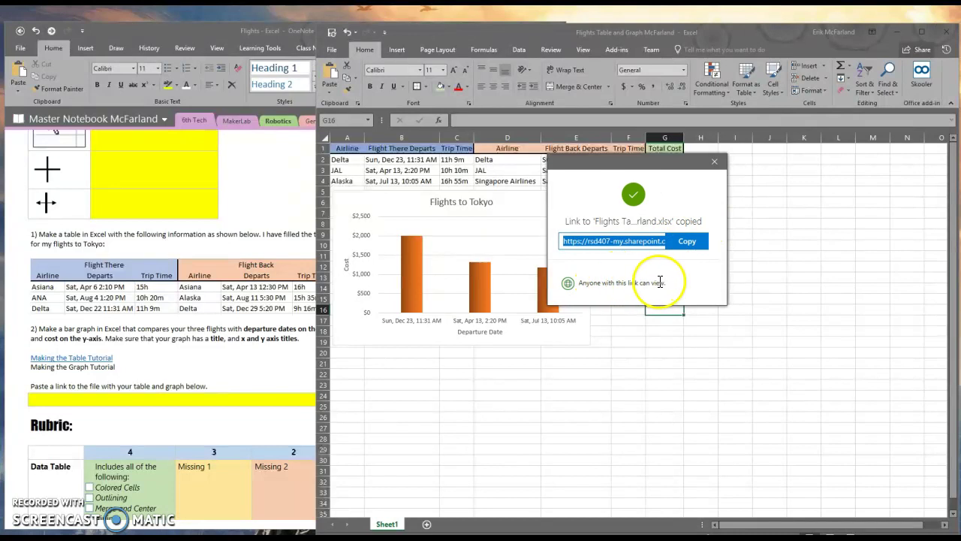
# Step: Switch to OneNote and paste the workbook link into the yellow answer box under the link prompt
pyautogui.click(187, 30)
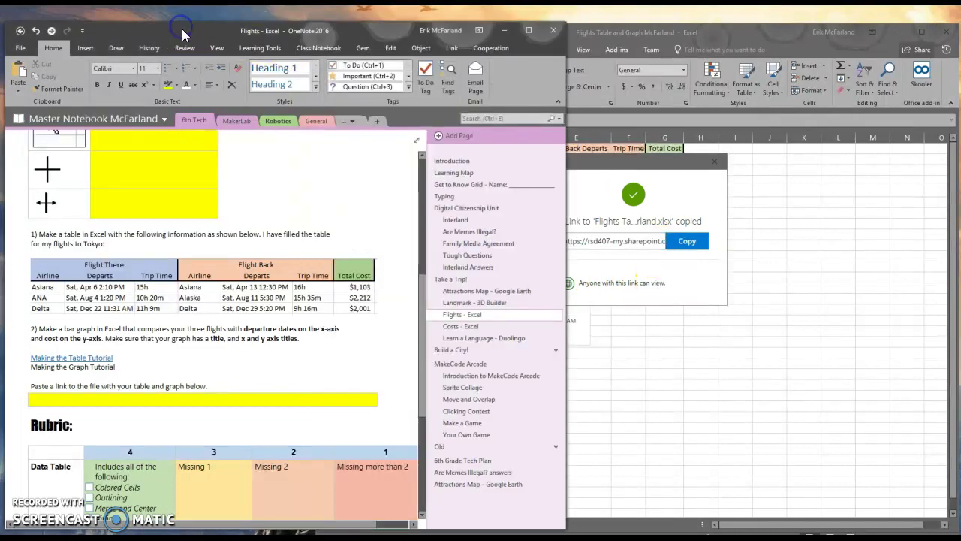
pyautogui.click(39, 396)
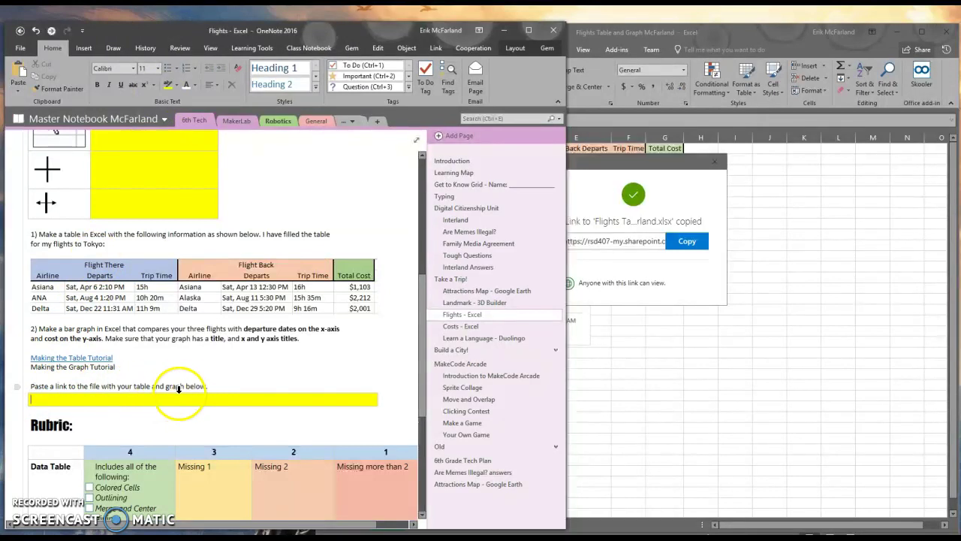
pyautogui.hotkey('ctrl', 'v')
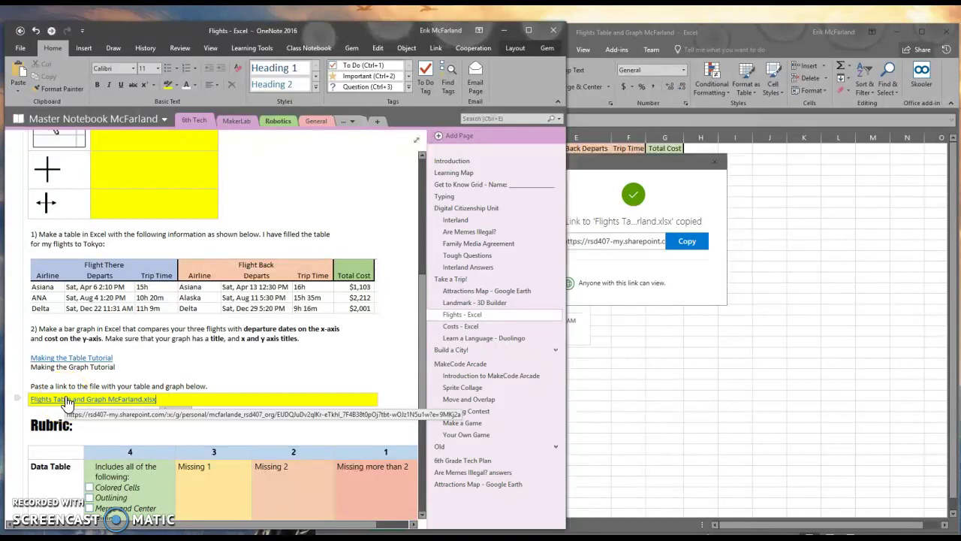
# Step: Open the pasted workbook link in the browser to check the shared table and graph
pyautogui.click(67, 403)
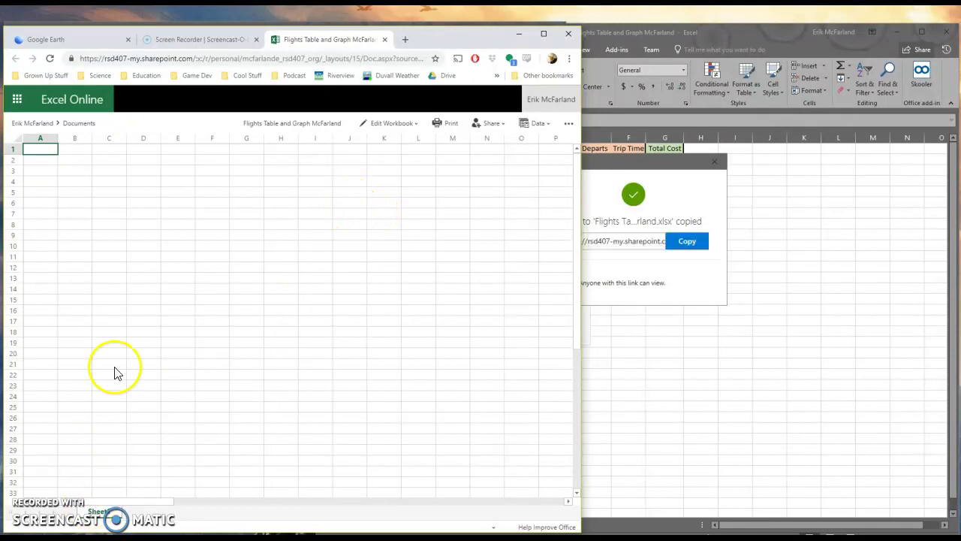
pyautogui.click(125, 298)
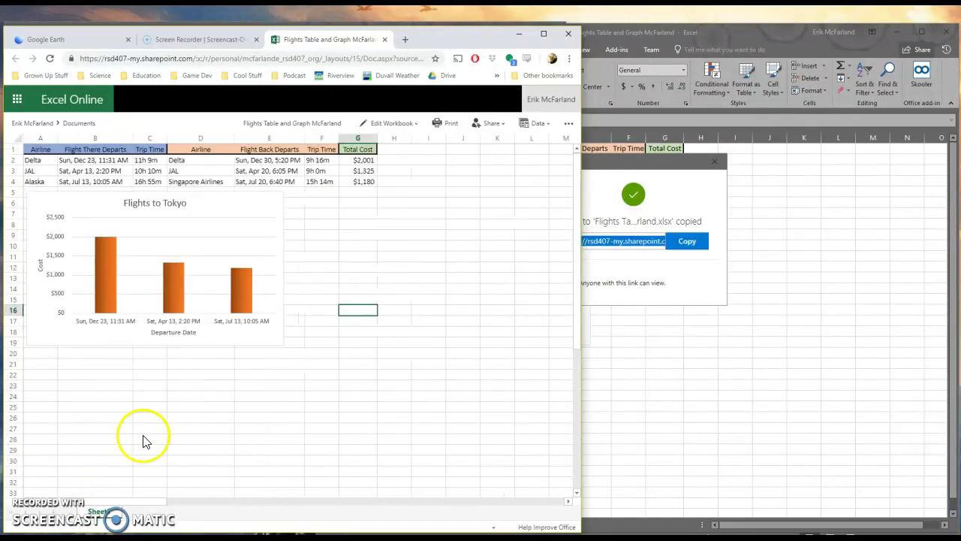